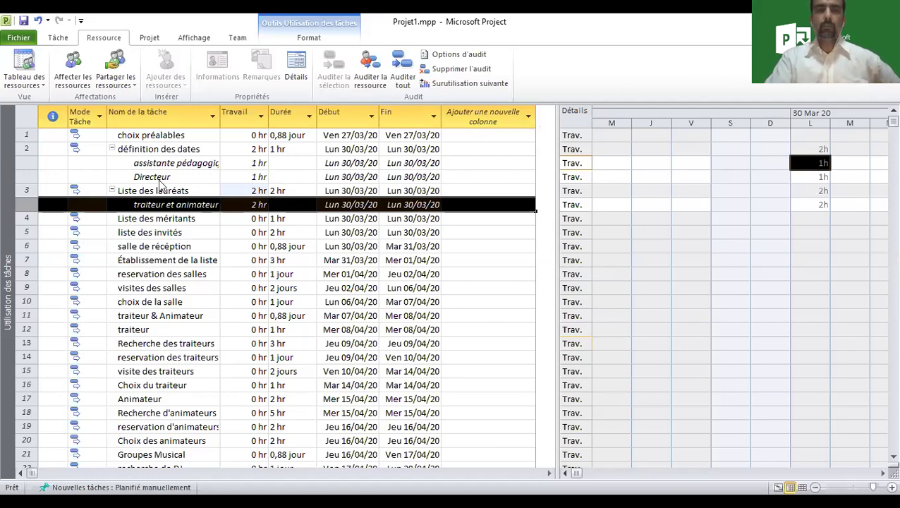
{"action": "left_click", "coordinate": [36, 85]}
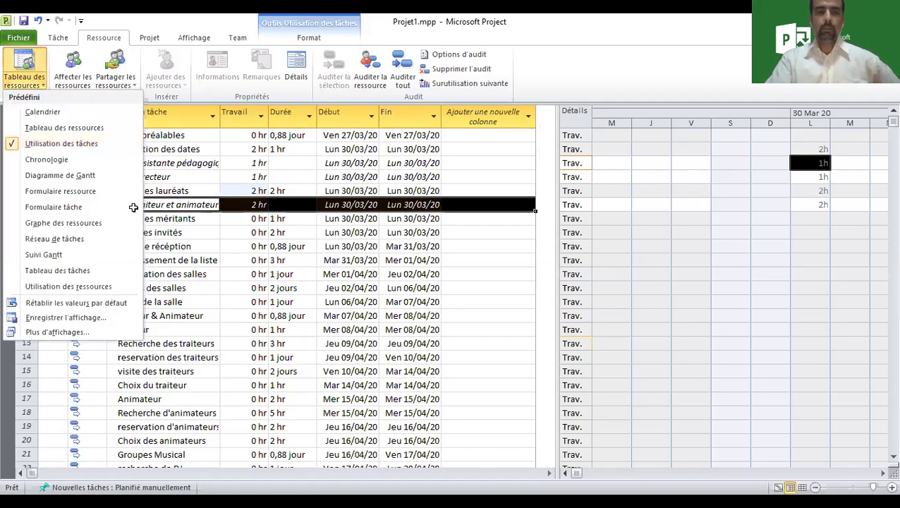
{"action": "left_click", "coordinate": [152, 203]}
{"action": "left_click", "coordinate": [154, 151]}
{"action": "left_click", "coordinate": [154, 163]}
{"action": "left_click", "coordinate": [154, 177]}
Open the assignment information for the resource traiteur et animateur under the task Liste des lauréats.
{"action": "left_click", "coordinate": [154, 204]}
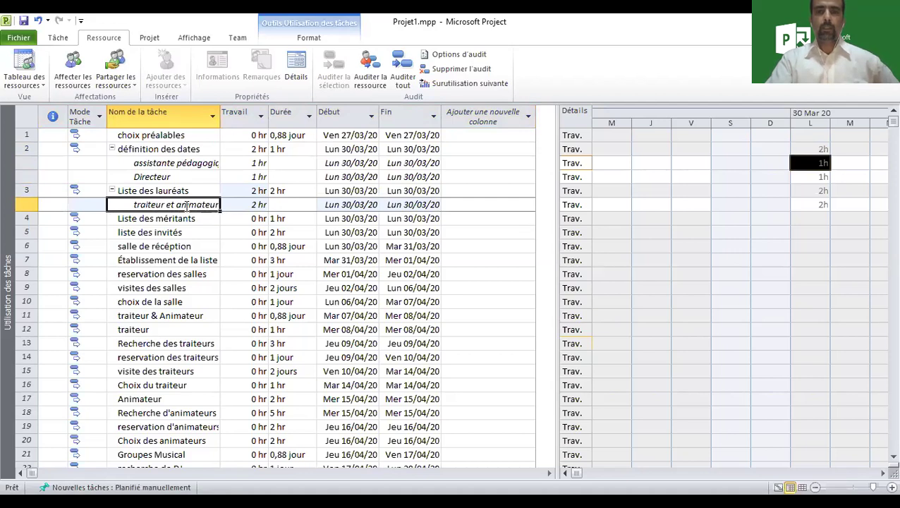
{"action": "double_click", "coordinate": [186, 205]}
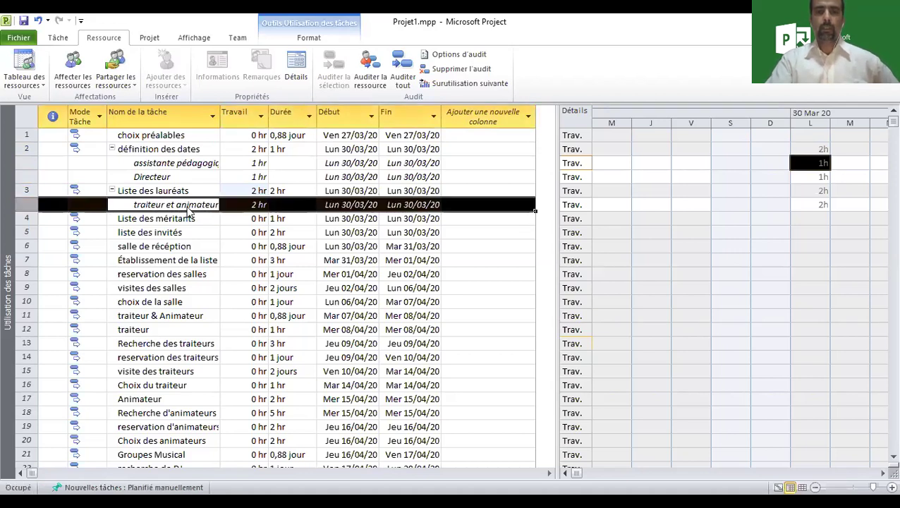
{"action": "double_click", "coordinate": [188, 210]}
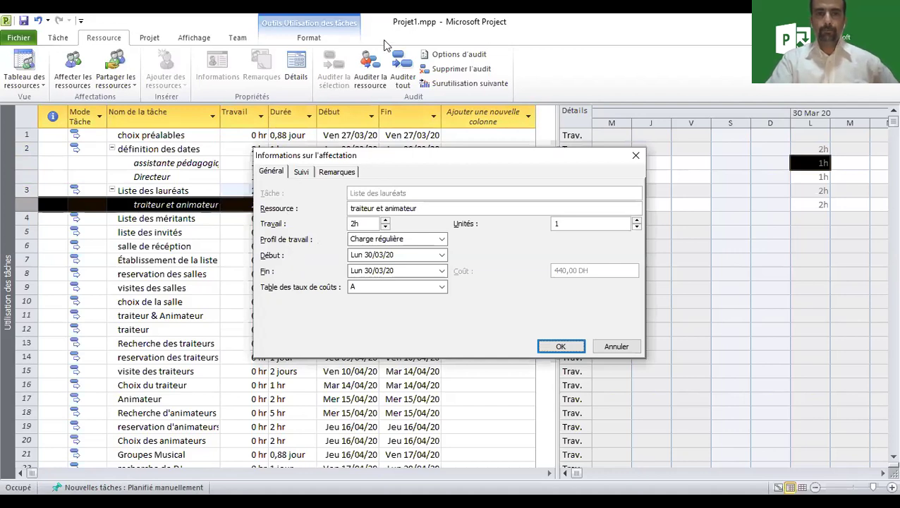
Try cost rate tables A, B and C for the traiteur et animateur assignment, ending on table B.
{"action": "left_click", "coordinate": [383, 286]}
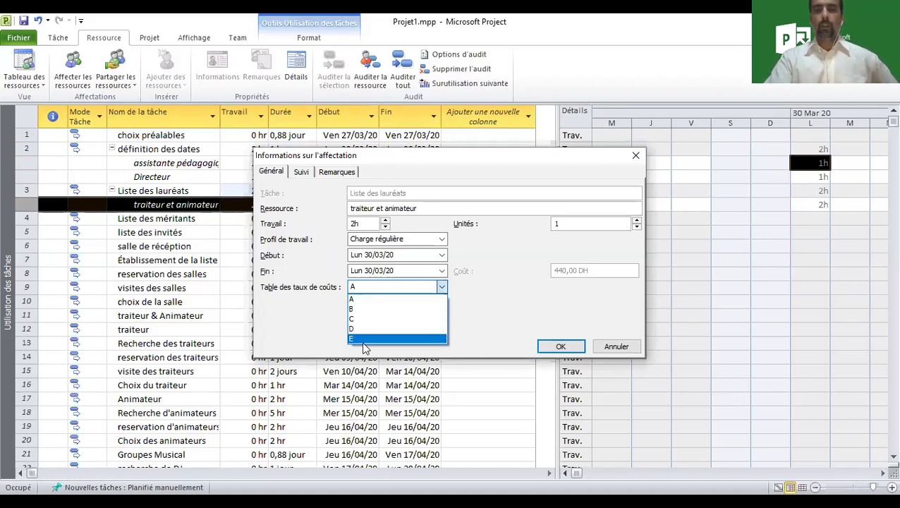
{"action": "left_click", "coordinate": [358, 299]}
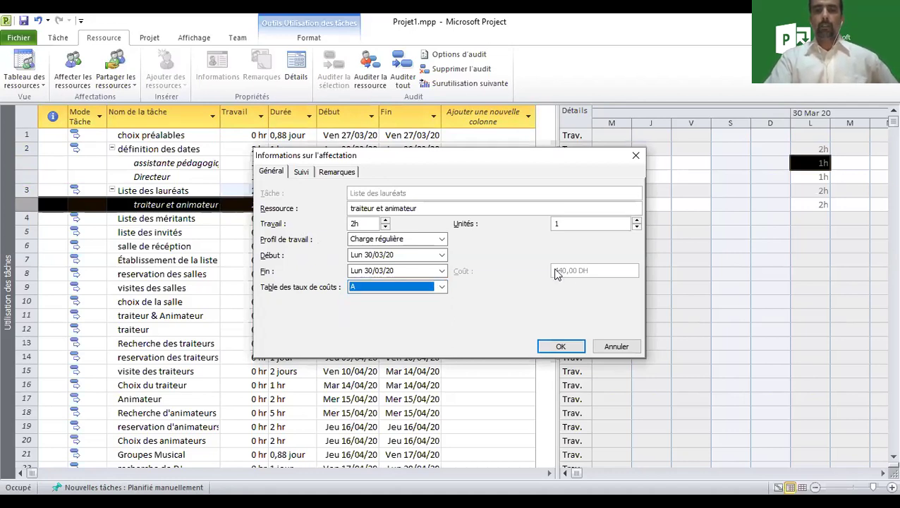
{"action": "left_click", "coordinate": [442, 286]}
{"action": "left_click", "coordinate": [385, 308]}
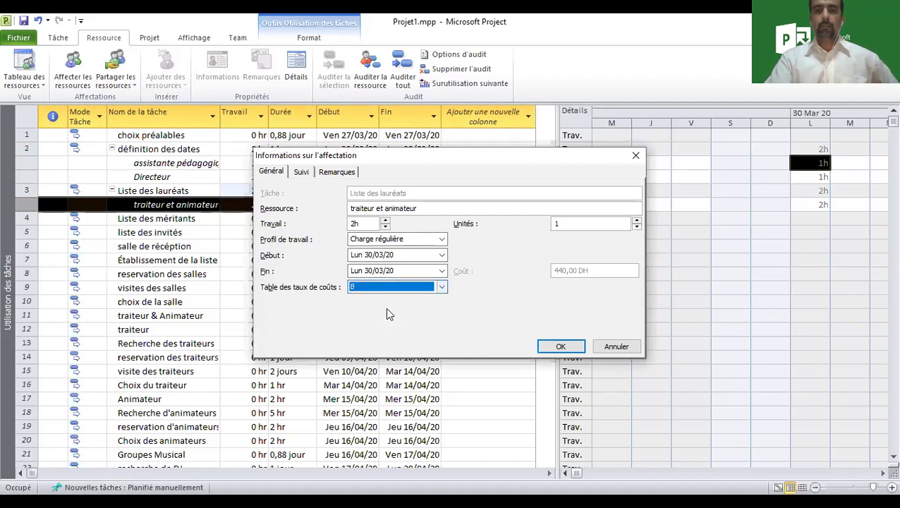
{"action": "left_click", "coordinate": [405, 272]}
{"action": "left_click", "coordinate": [432, 287]}
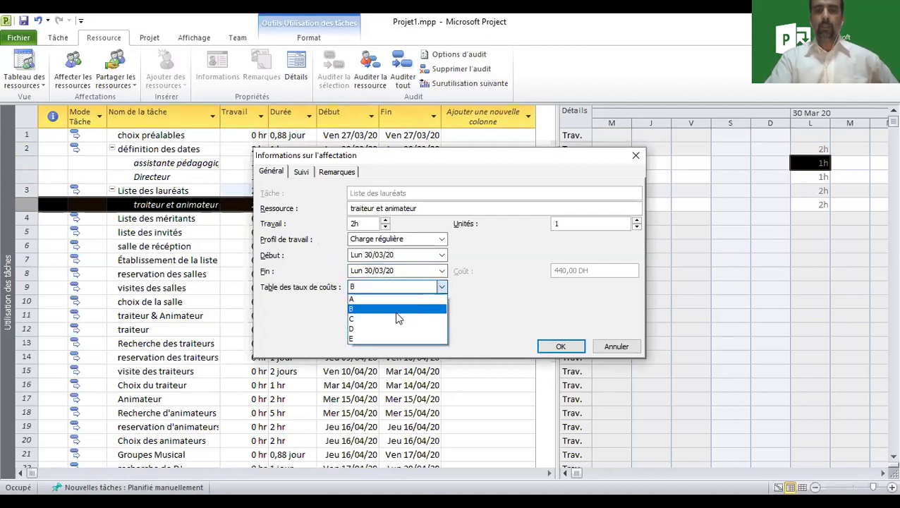
{"action": "left_click", "coordinate": [396, 319]}
{"action": "left_click", "coordinate": [408, 272]}
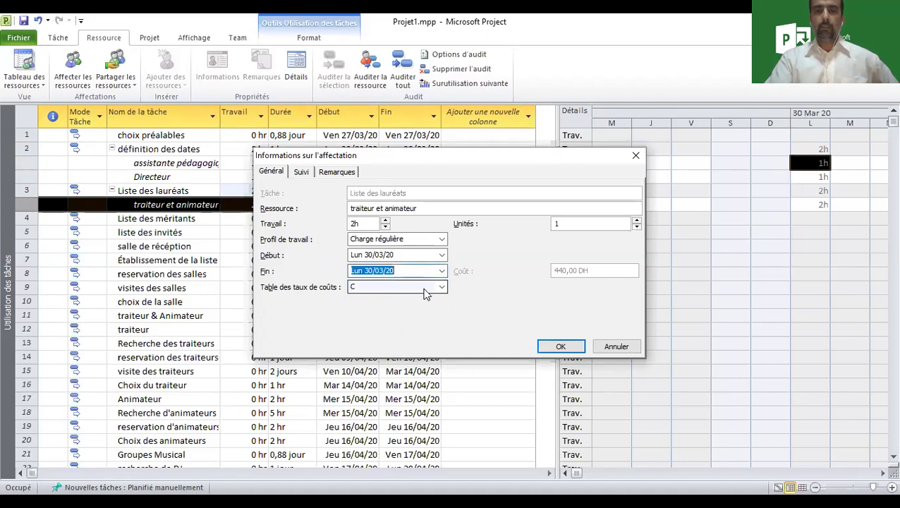
{"action": "left_click", "coordinate": [425, 289]}
{"action": "left_click", "coordinate": [388, 308]}
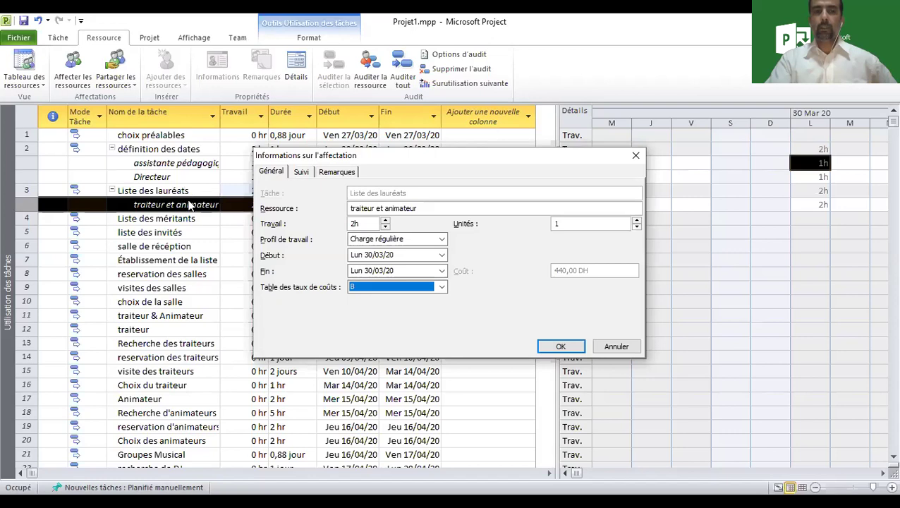
Set the assignment's finish date to Mar 31/03/20 with cost rate table A and apply the changes.
{"action": "left_click", "coordinate": [442, 273]}
{"action": "left_click", "coordinate": [367, 360]}
{"action": "left_click", "coordinate": [383, 286]}
{"action": "scroll", "coordinate": [372, 303], "scroll_direction": "up", "scroll_amount": 1}
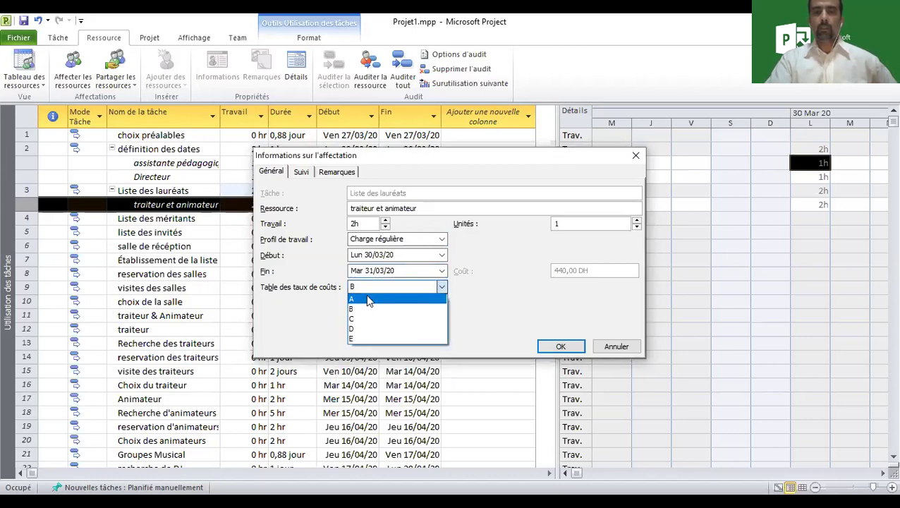
{"action": "left_click", "coordinate": [374, 297]}
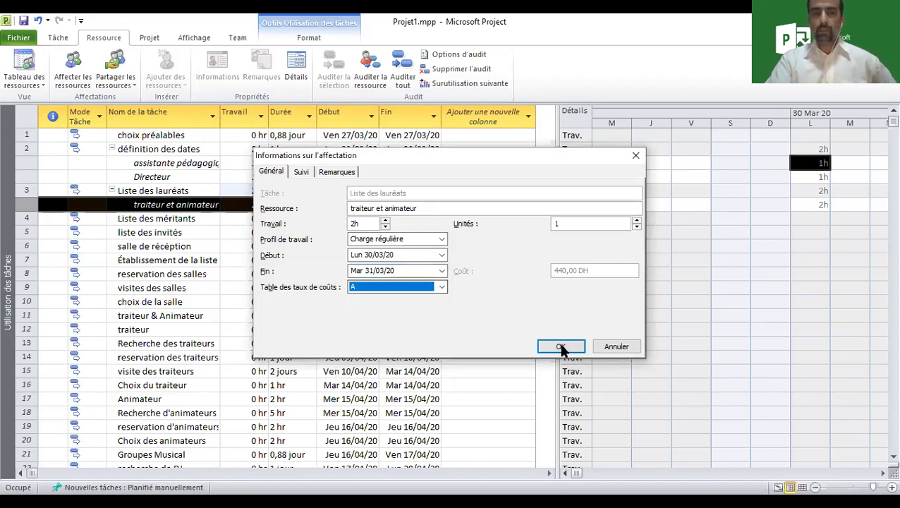
{"action": "key", "text": "Return"}
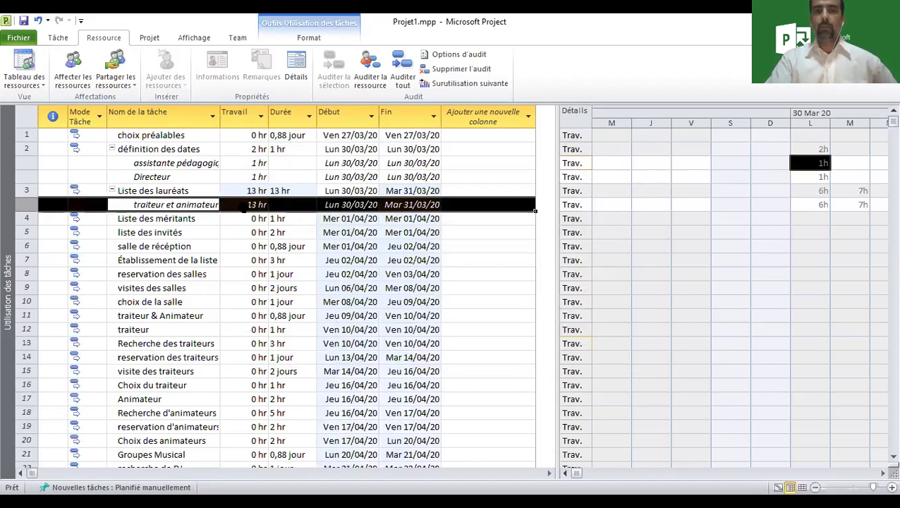
Add a Coût column to the task usage table after the Fin column.
{"action": "left_click", "coordinate": [531, 115]}
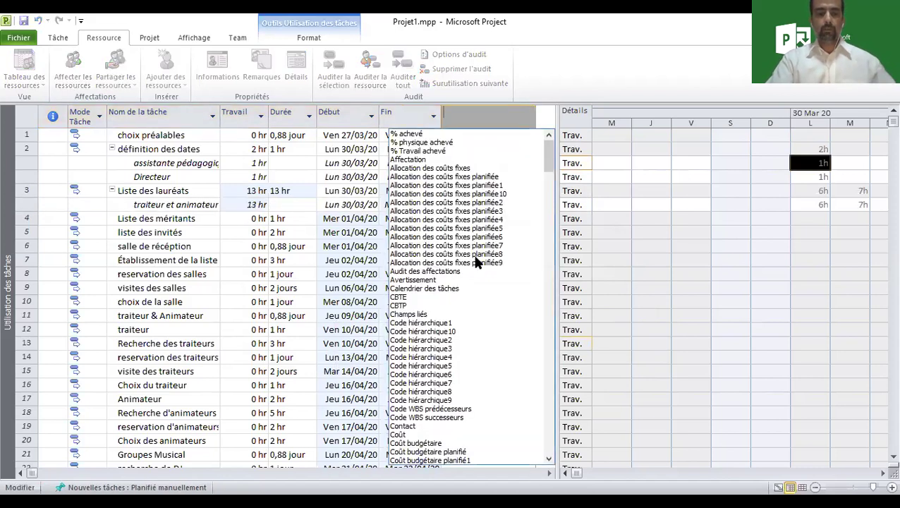
{"action": "type", "text": "calendrier des tâches"}
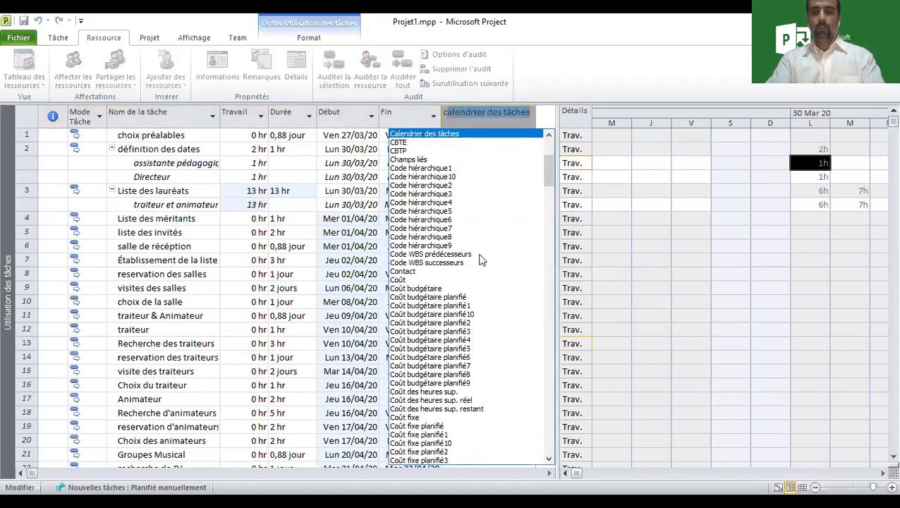
{"action": "scroll", "coordinate": [422, 254], "scroll_direction": "down", "scroll_amount": 4}
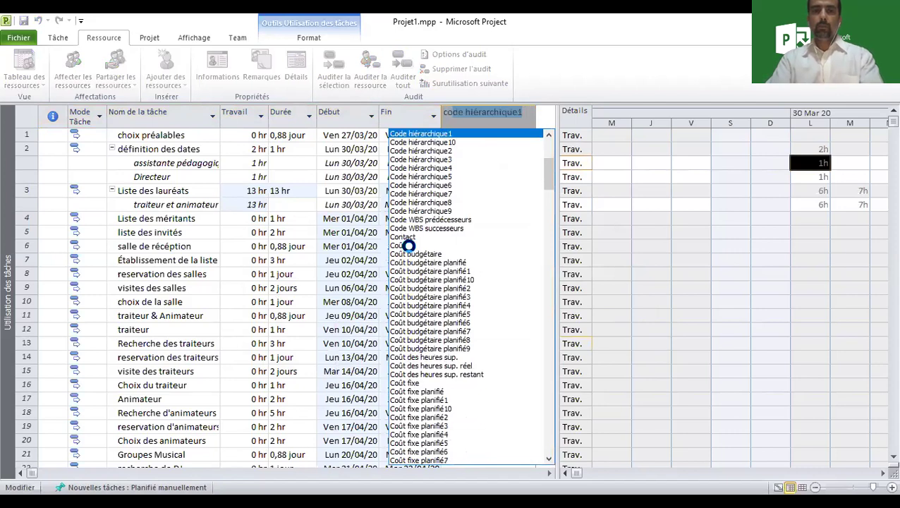
{"action": "left_click", "coordinate": [410, 244]}
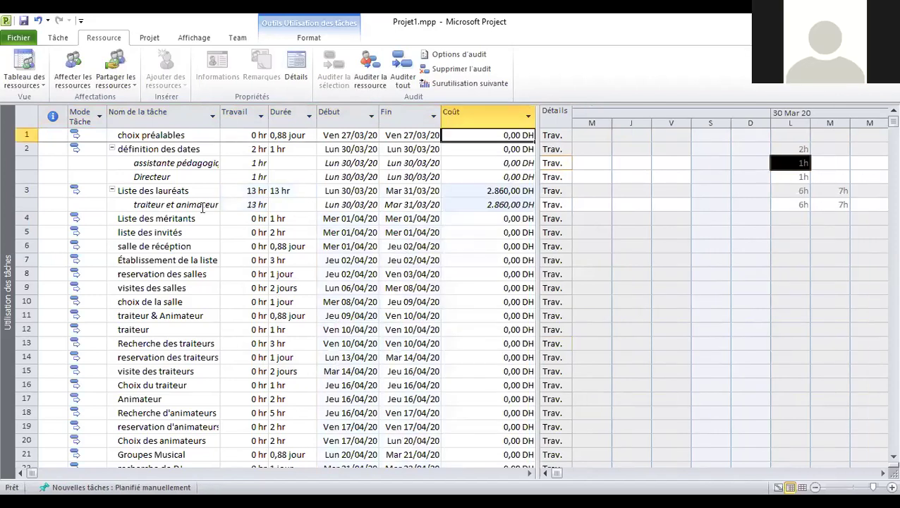
Change the cost rate table of the traiteur et animateur assignment under Liste des lauréats to B.
{"action": "left_click", "coordinate": [118, 206]}
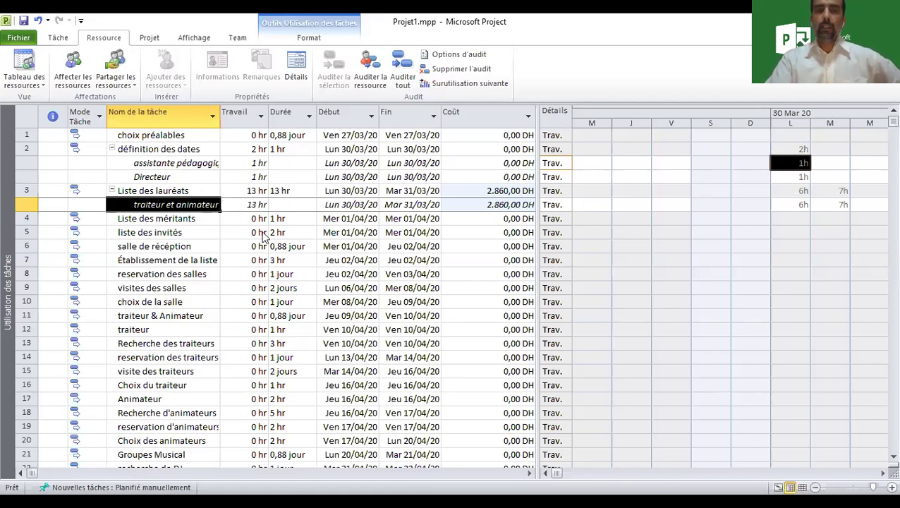
{"action": "key", "text": "shift+F2"}
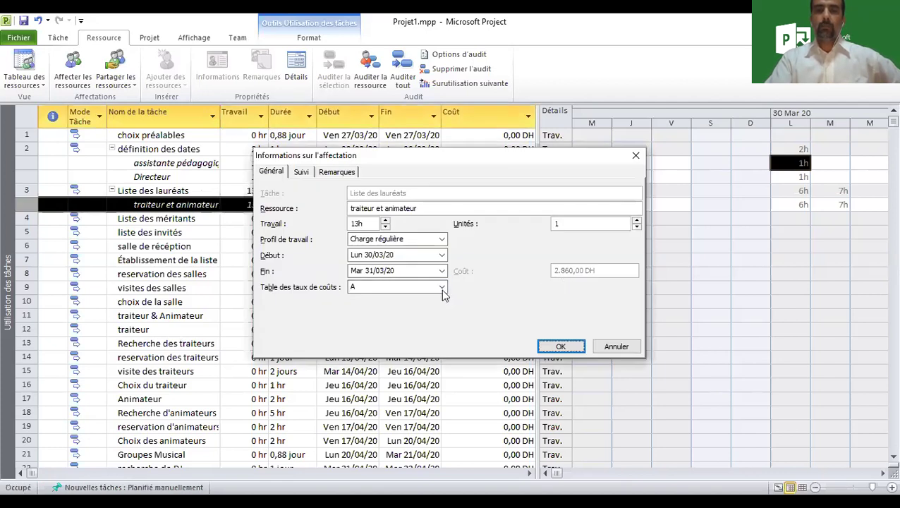
{"action": "key", "text": "alt+Down"}
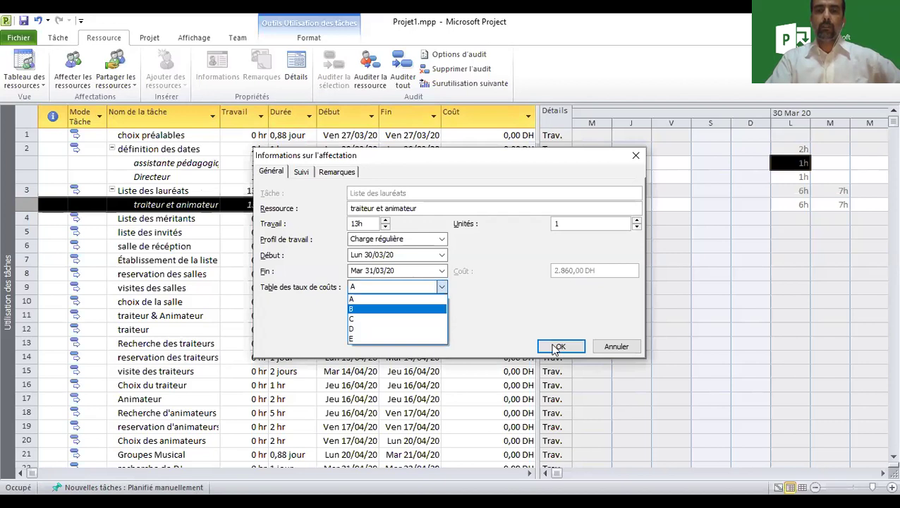
{"action": "key", "text": "Return"}
{"action": "key", "text": "Return"}
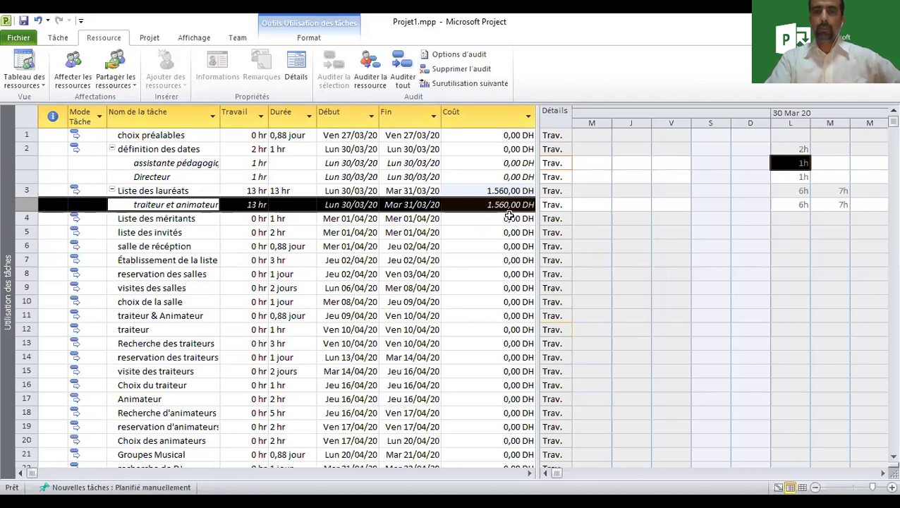
Change the cost rate table of the traiteur et animateur assignment under Liste des lauréats to C.
{"action": "left_click", "coordinate": [170, 210]}
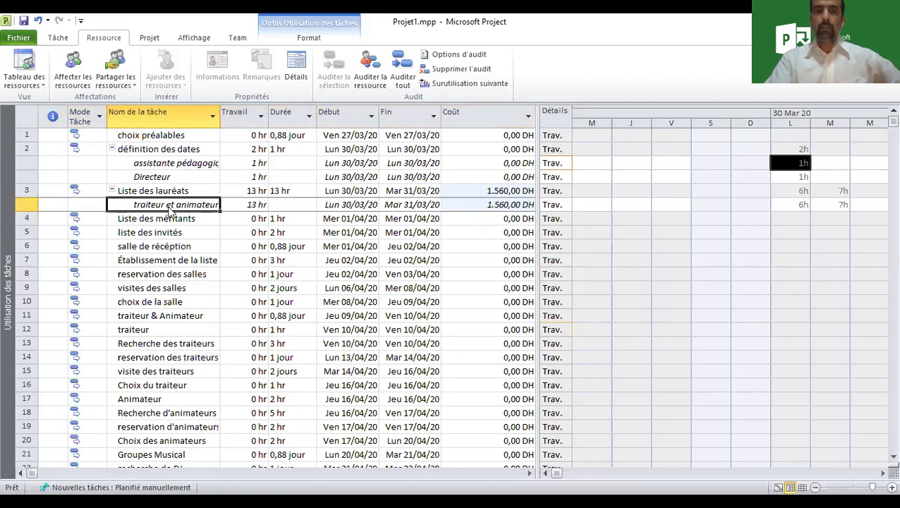
{"action": "double_click", "coordinate": [170, 210]}
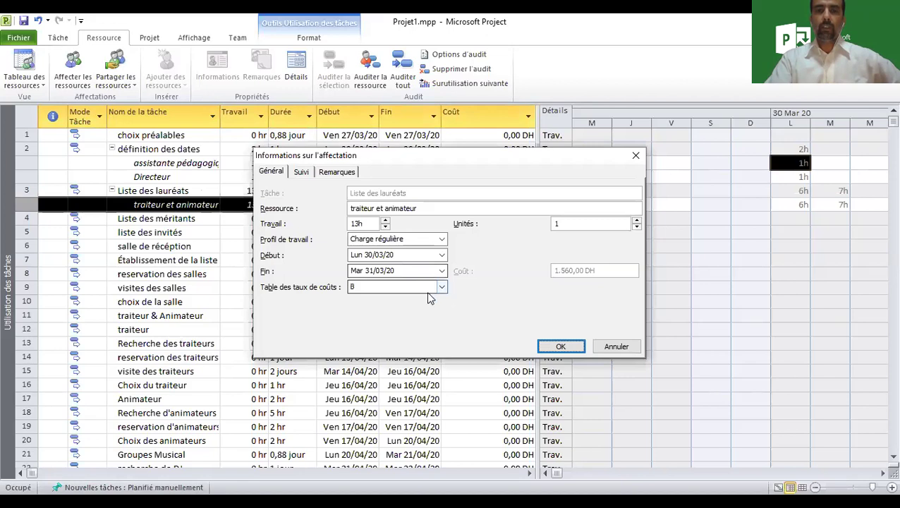
{"action": "left_click", "coordinate": [430, 289]}
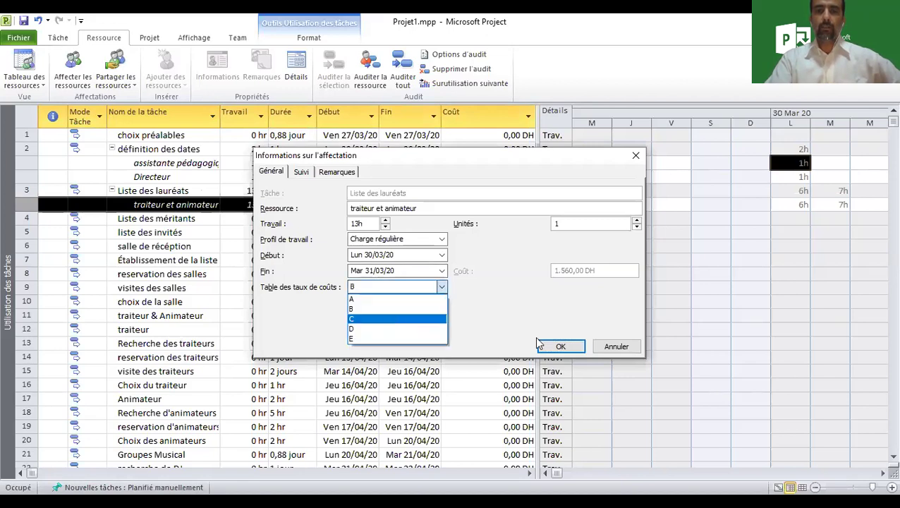
{"action": "left_click", "coordinate": [396, 322]}
{"action": "key", "text": "Return"}
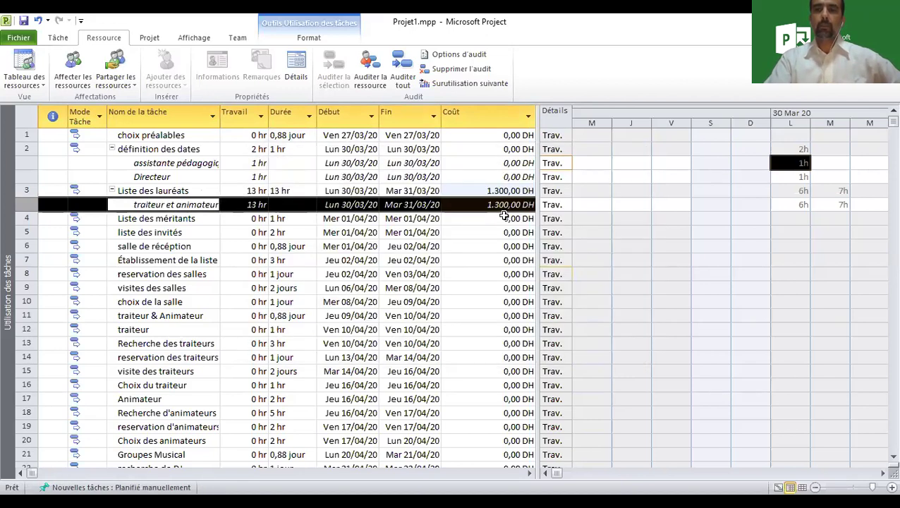
{"action": "double_click", "coordinate": [197, 207]}
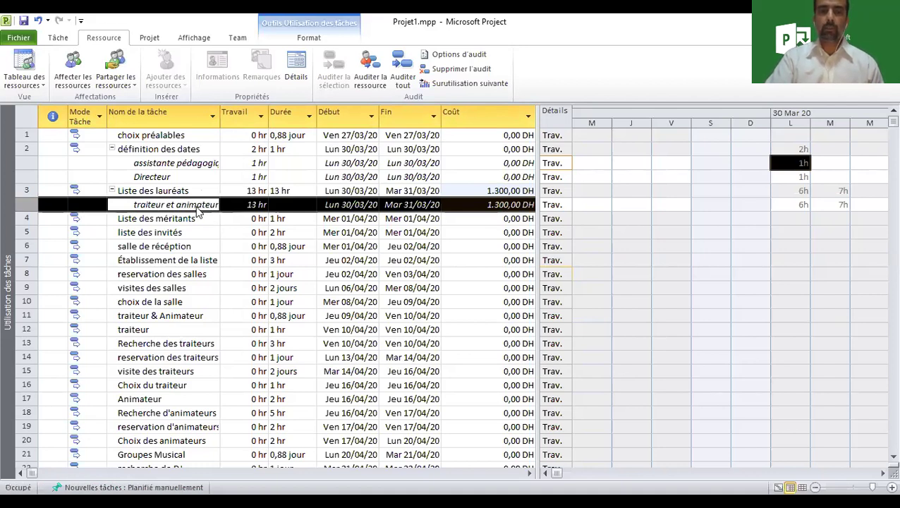
{"action": "left_click", "coordinate": [616, 346]}
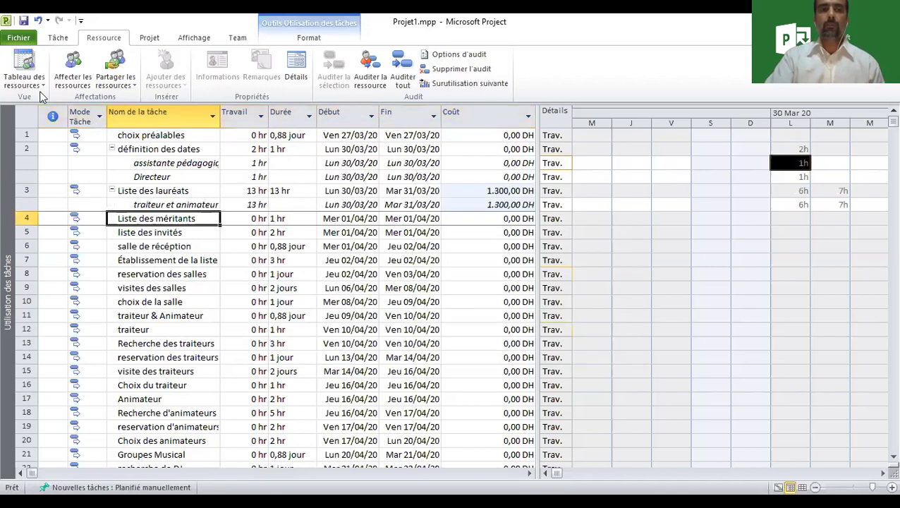
Switch to the resource sheet and open the cost information of the resource traiteur et animateur.
{"action": "left_click", "coordinate": [40, 86]}
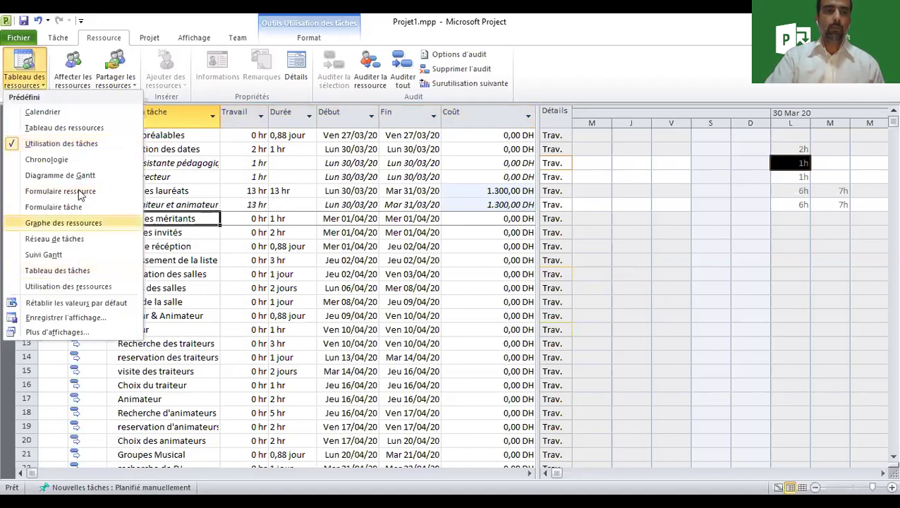
{"action": "left_click", "coordinate": [80, 129]}
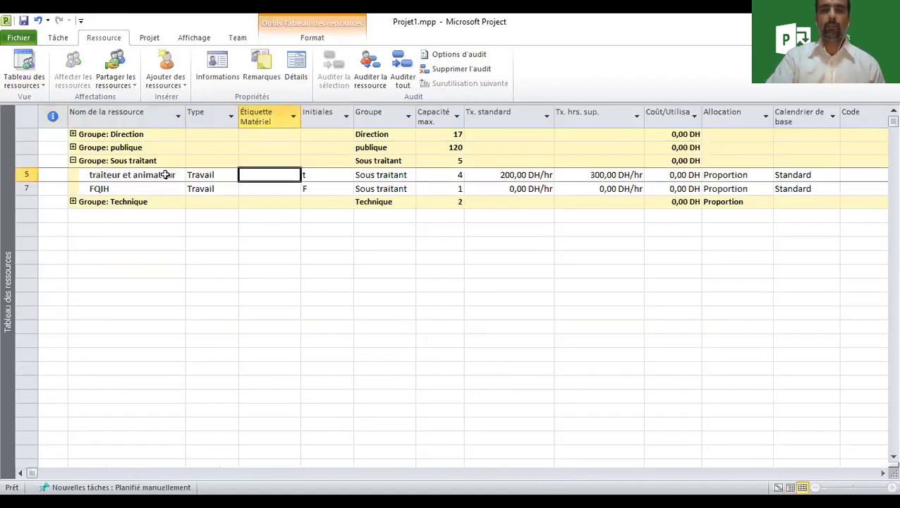
{"action": "key", "text": "shift+F2"}
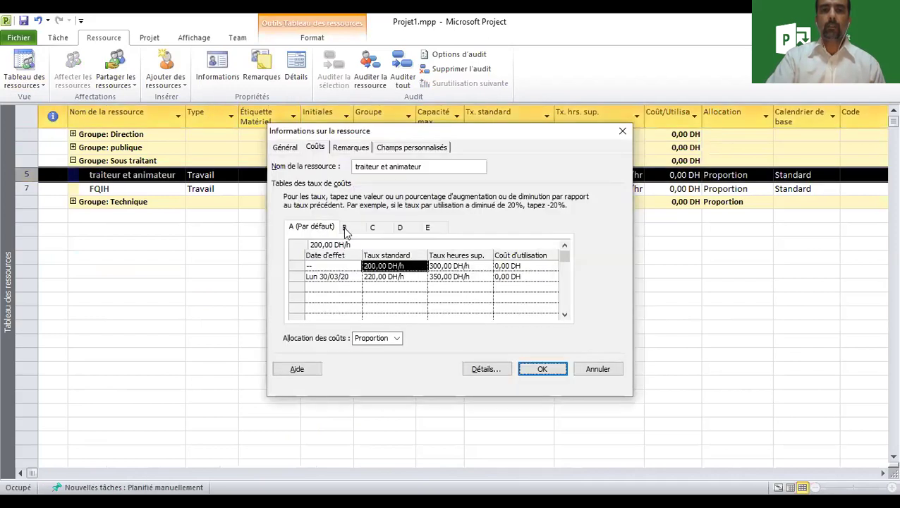
Examine the rates in cost rate tables A to E of the resource traiteur et animateur, then close its information.
{"action": "left_click", "coordinate": [352, 229]}
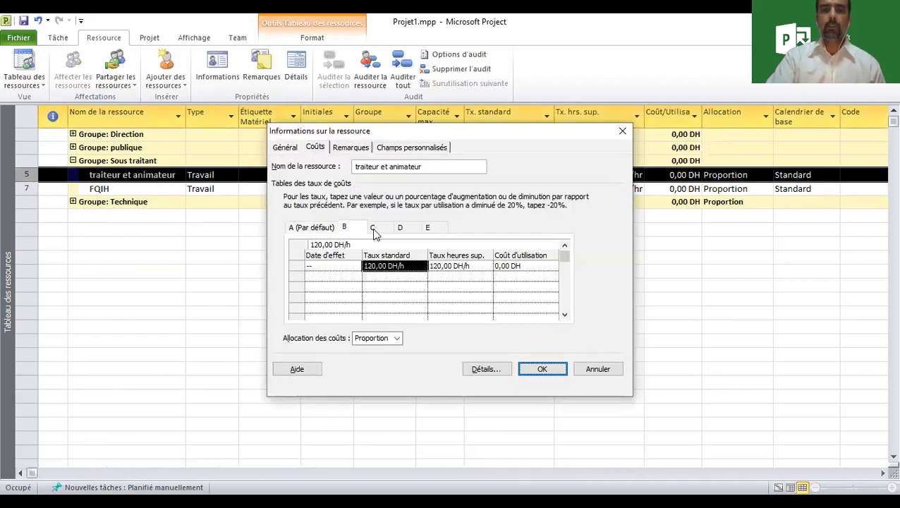
{"action": "left_click", "coordinate": [381, 228]}
{"action": "left_click", "coordinate": [406, 232]}
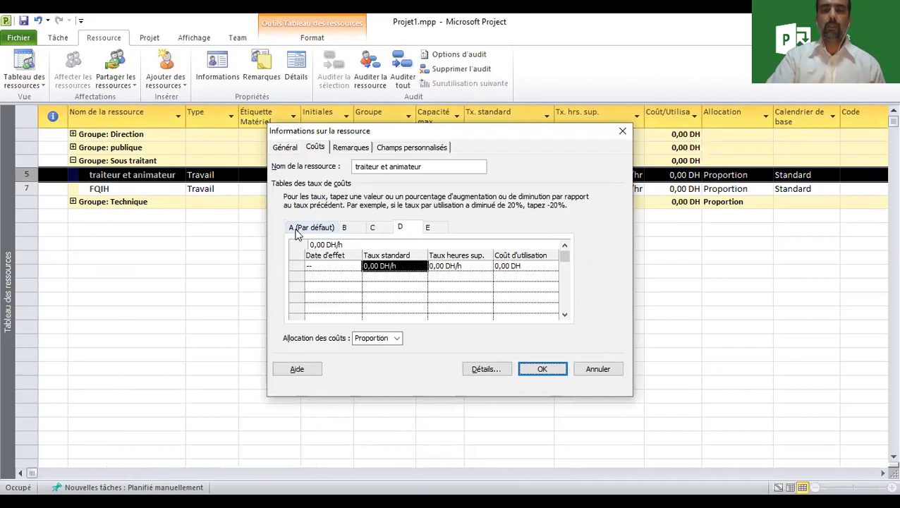
{"action": "left_click", "coordinate": [296, 229]}
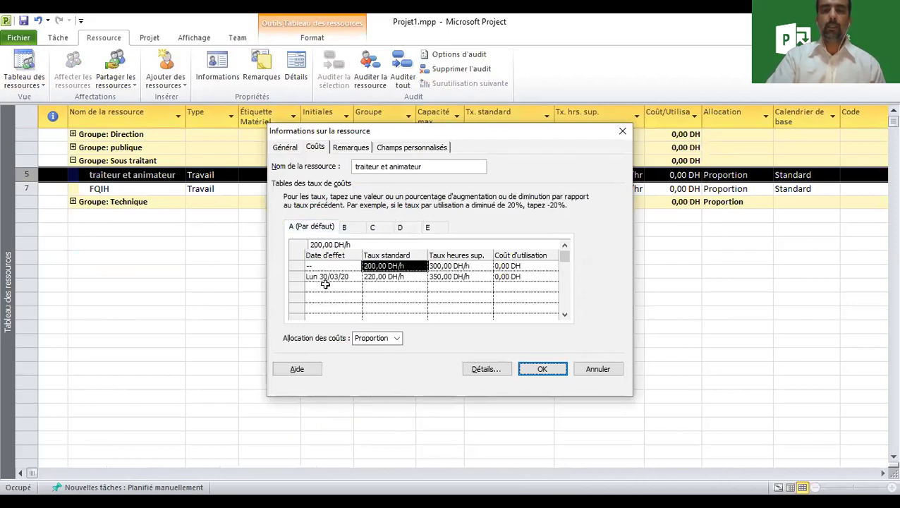
{"action": "left_click", "coordinate": [345, 227]}
{"action": "left_click", "coordinate": [373, 228]}
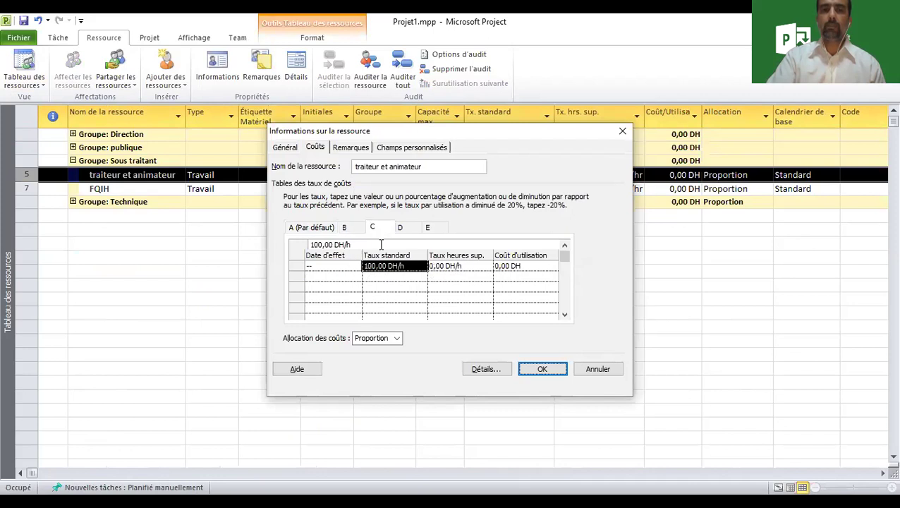
{"action": "left_click", "coordinate": [399, 227]}
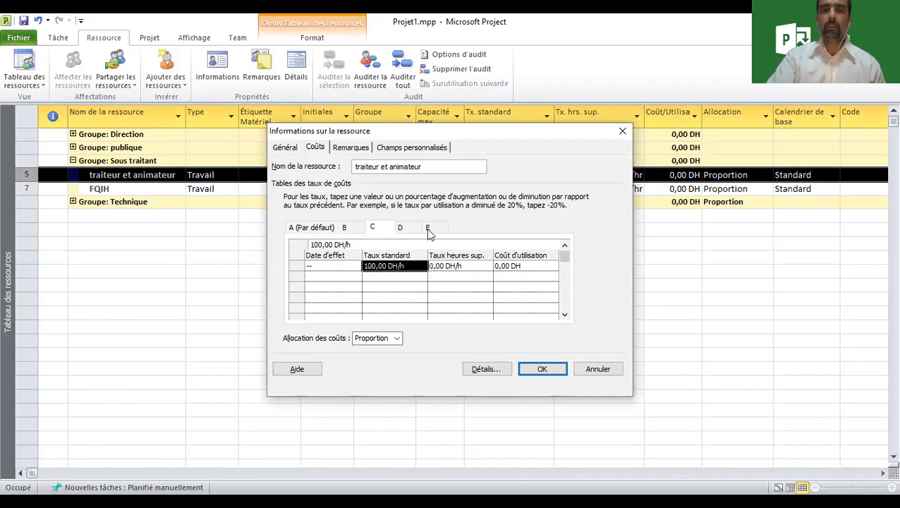
{"action": "left_click", "coordinate": [328, 227]}
{"action": "left_click", "coordinate": [375, 227]}
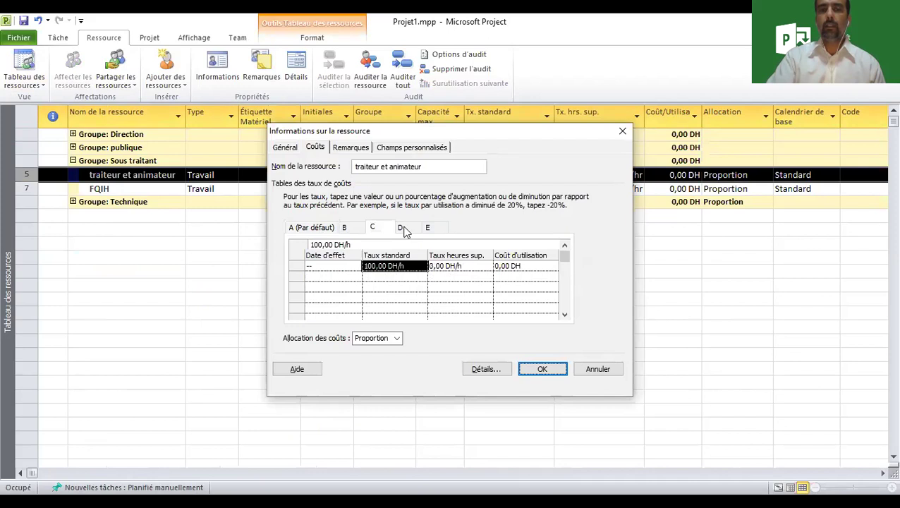
{"action": "left_click", "coordinate": [428, 227]}
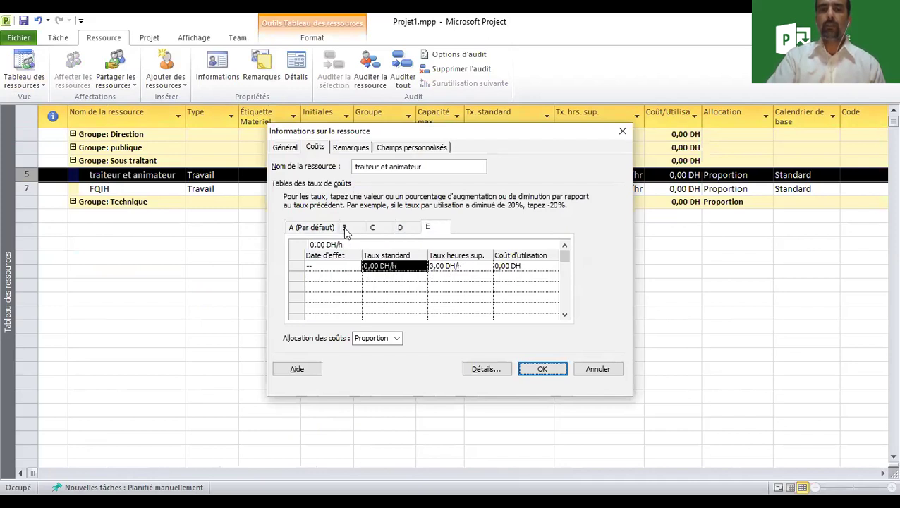
{"action": "left_click", "coordinate": [305, 229]}
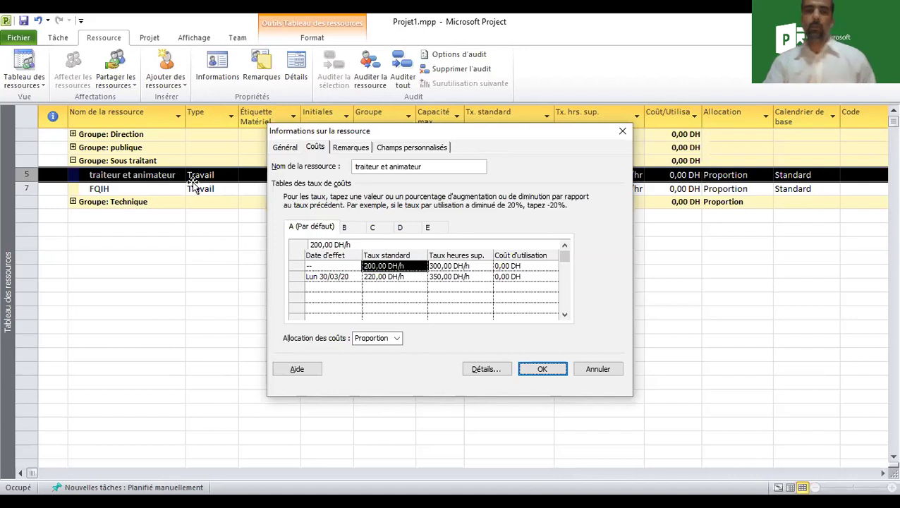
{"action": "key", "text": "Return"}
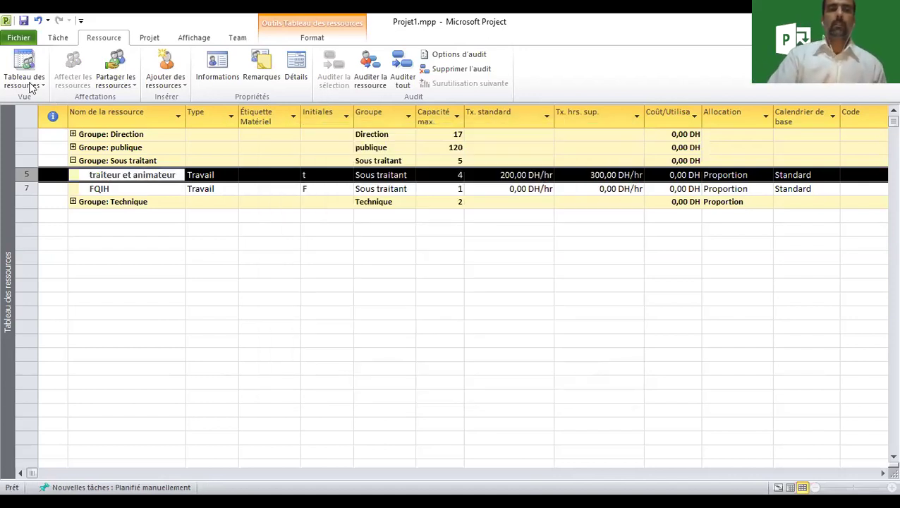
Return to the task usage view and change the cost rate table of the traiteur et animateur assignment under Liste des lauréats to A.
{"action": "left_click", "coordinate": [29, 83]}
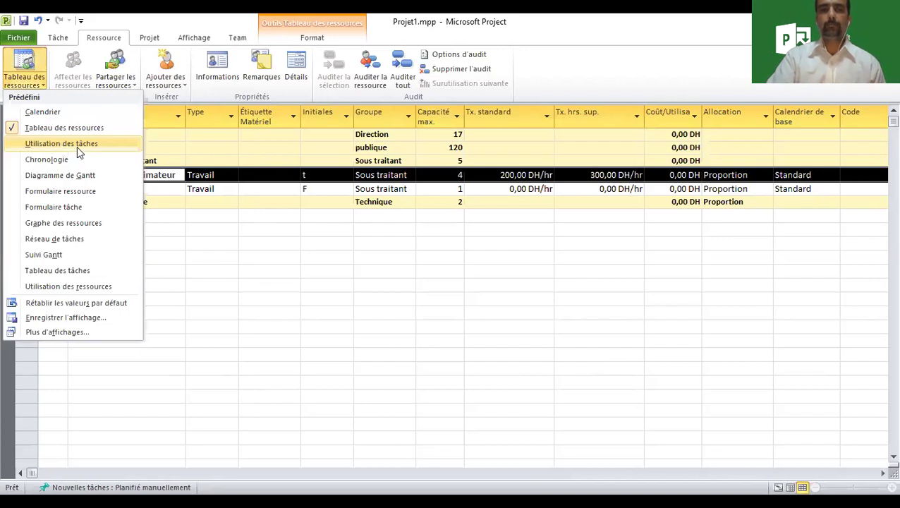
{"action": "left_click", "coordinate": [77, 146]}
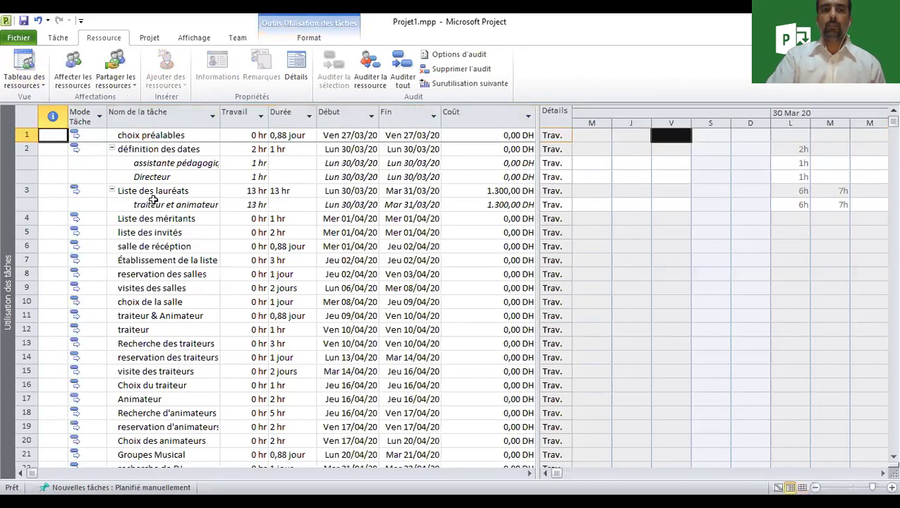
{"action": "left_click", "coordinate": [189, 163]}
{"action": "left_click", "coordinate": [193, 206]}
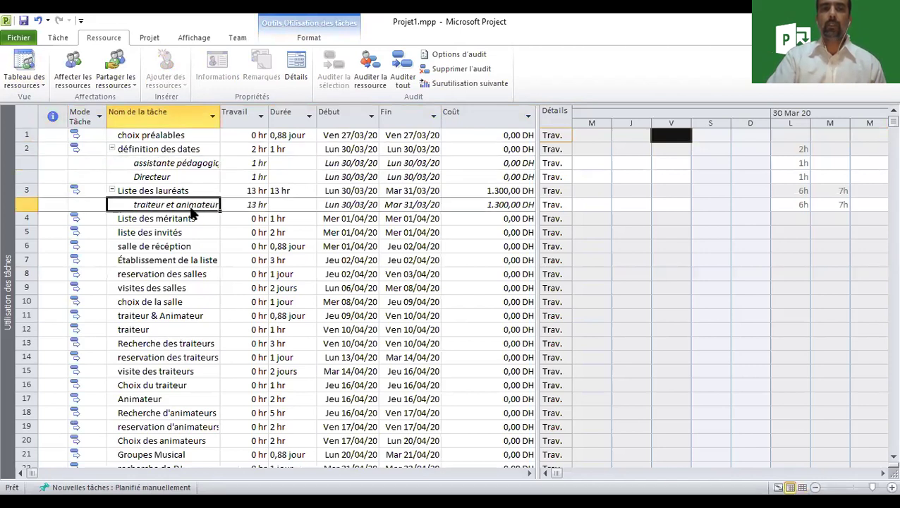
{"action": "double_click", "coordinate": [196, 209]}
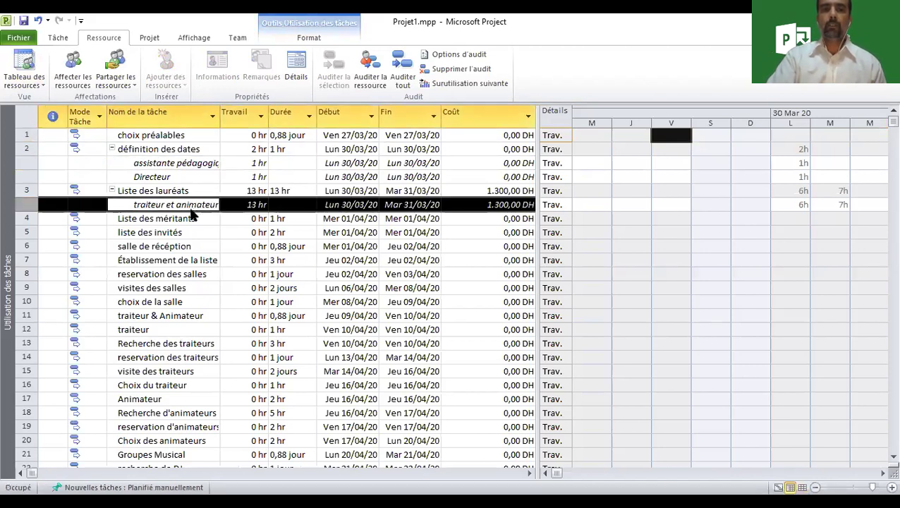
{"action": "left_click", "coordinate": [442, 287]}
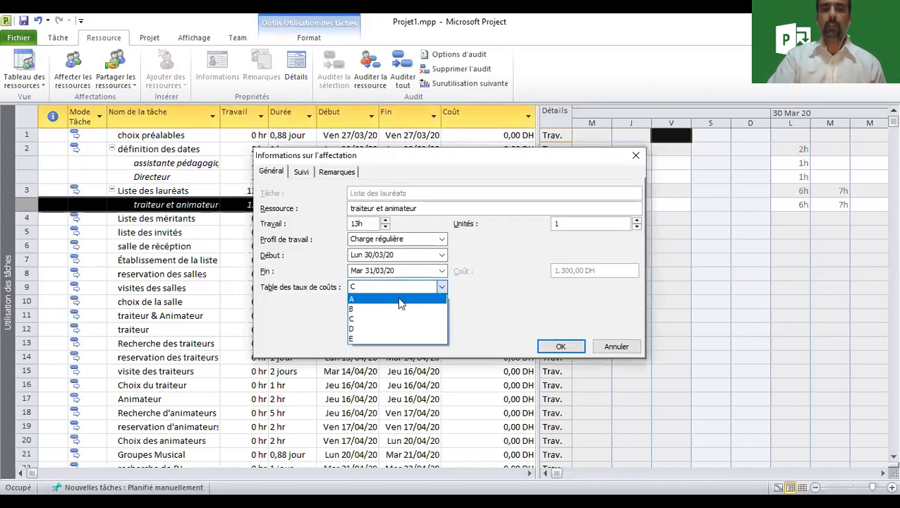
{"action": "left_click", "coordinate": [416, 299]}
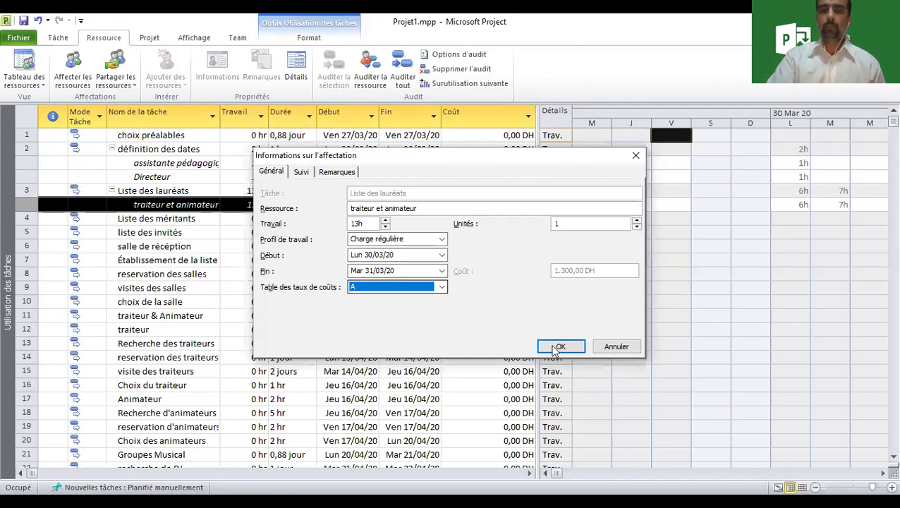
{"action": "key", "text": "Return"}
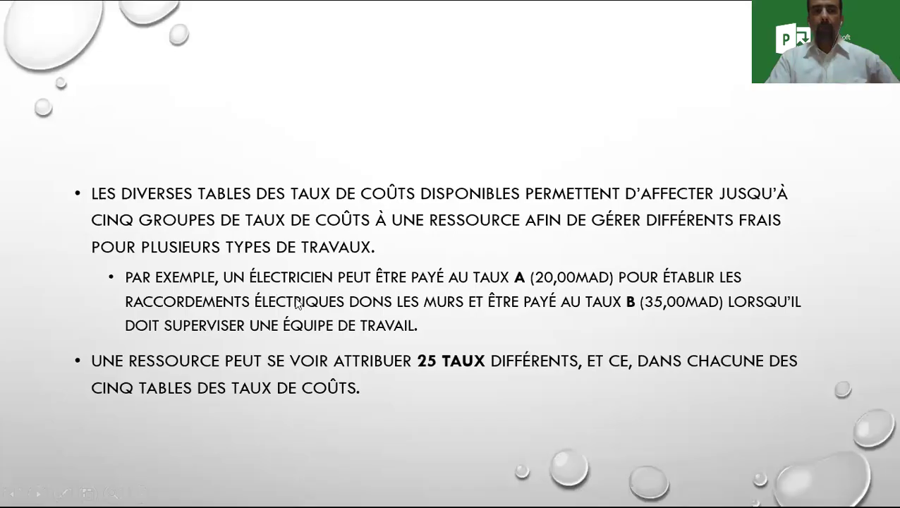
{"action": "left_click", "coordinate": [295, 299]}
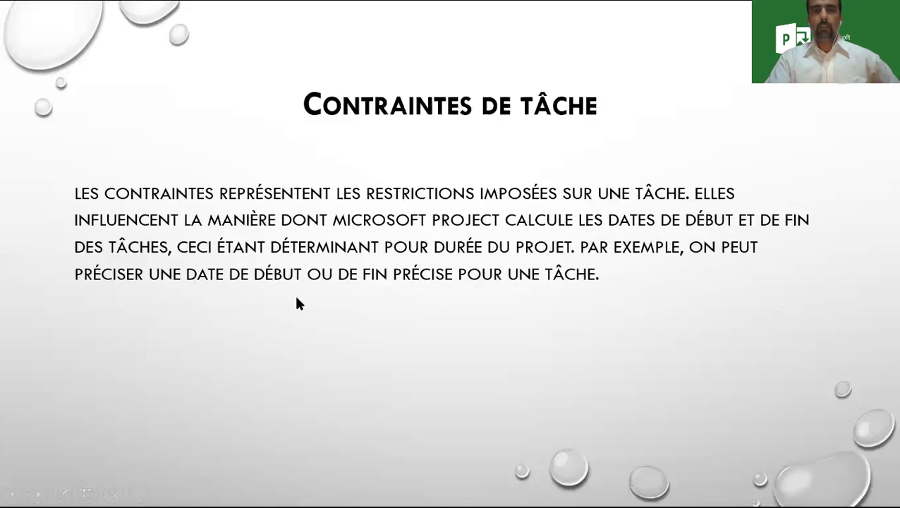
{"action": "left_click", "coordinate": [296, 296]}
{"action": "left_click", "coordinate": [300, 270]}
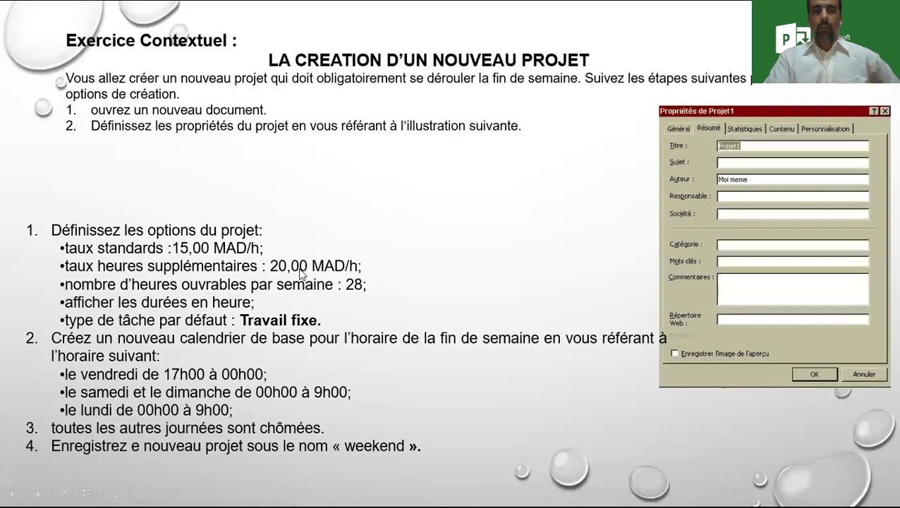
{"action": "left_click", "coordinate": [300, 269]}
{"action": "left_click", "coordinate": [300, 273]}
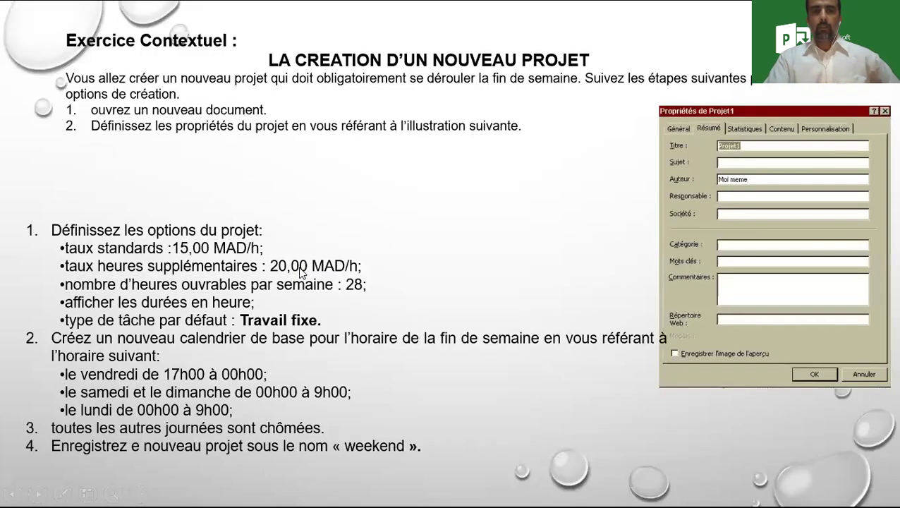
{"action": "left_click", "coordinate": [302, 273]}
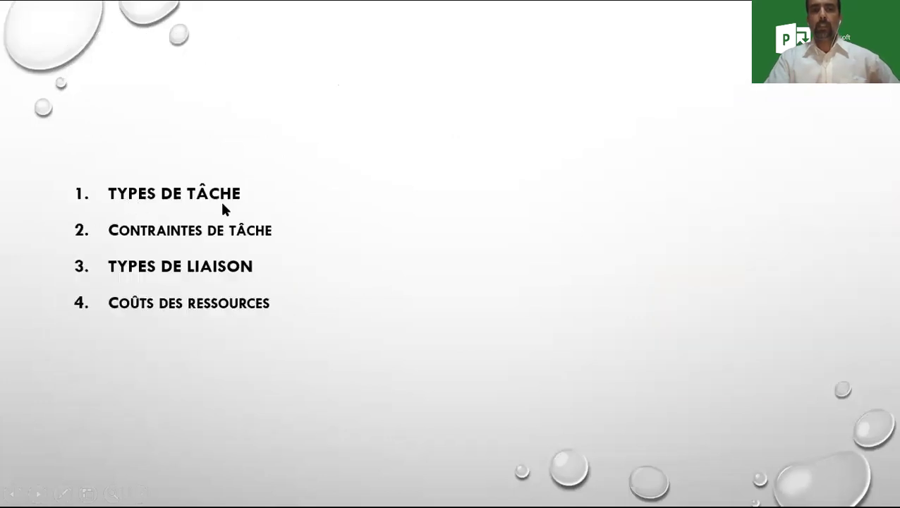